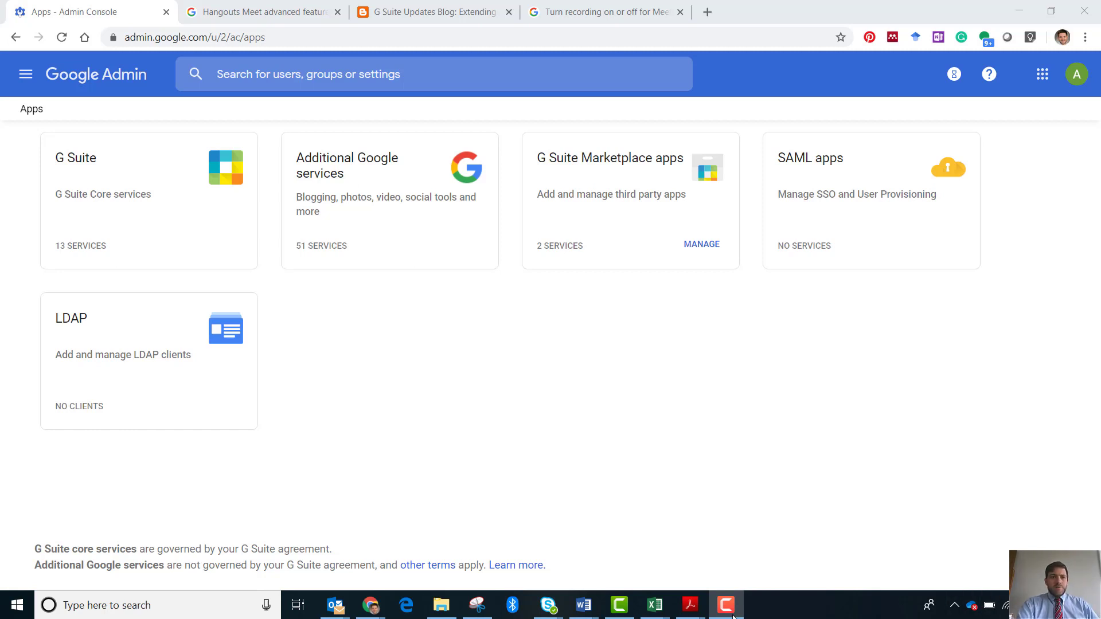
Return from the Apps list to the Admin console home page via the Google Admin logo.
left_click(69, 76)
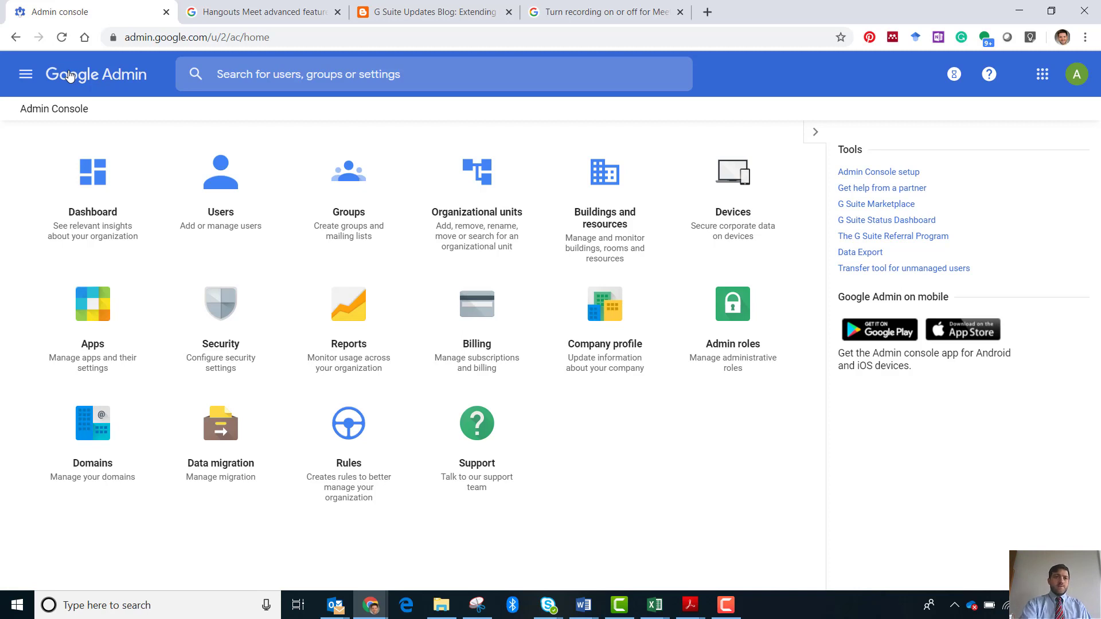
Search 'meet', open Meet settings, and view the Hangouts service status page.
left_click(279, 73)
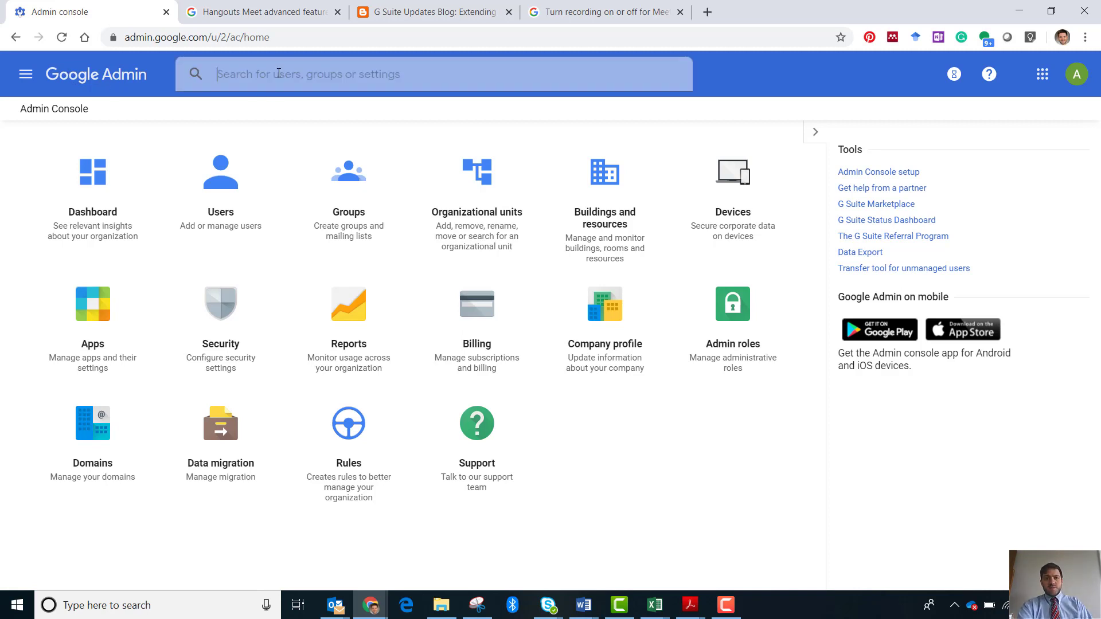
type("meet")
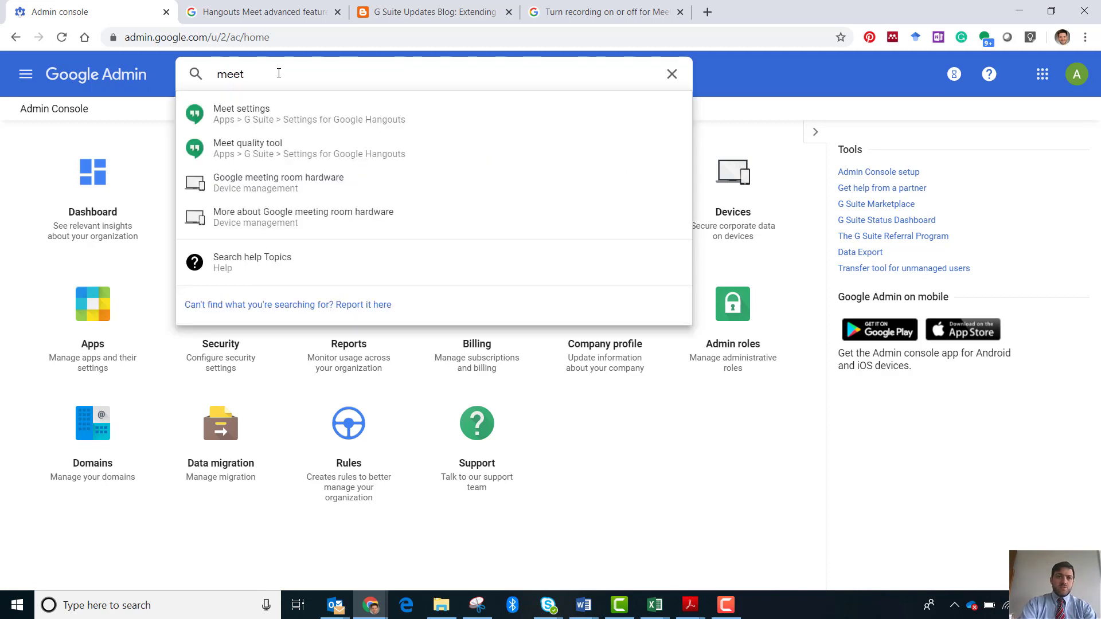
left_click(264, 127)
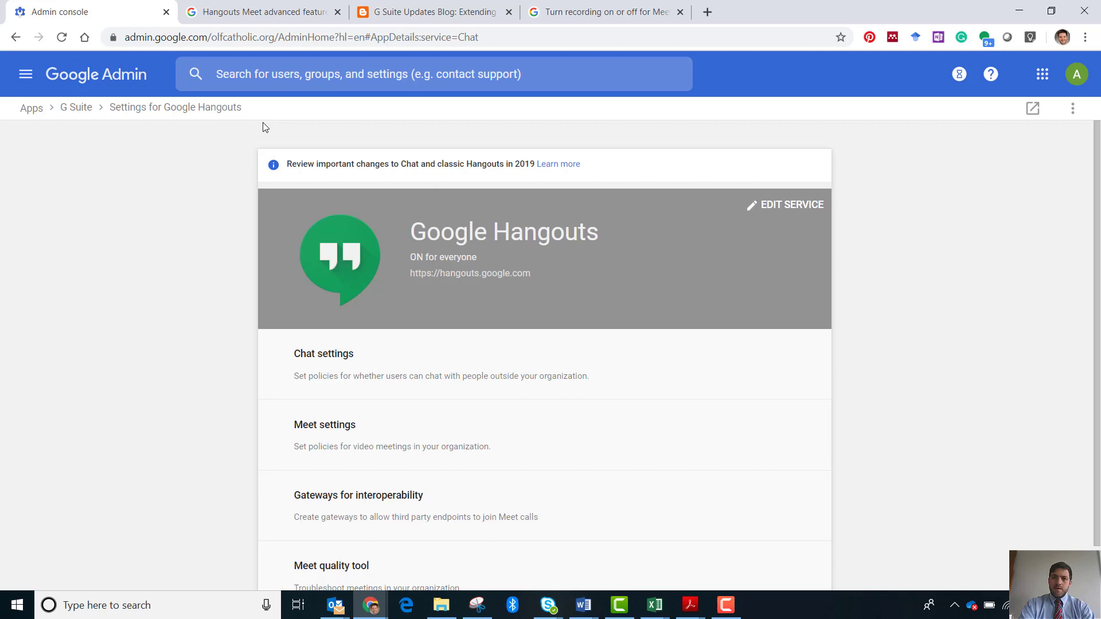
left_click(803, 206)
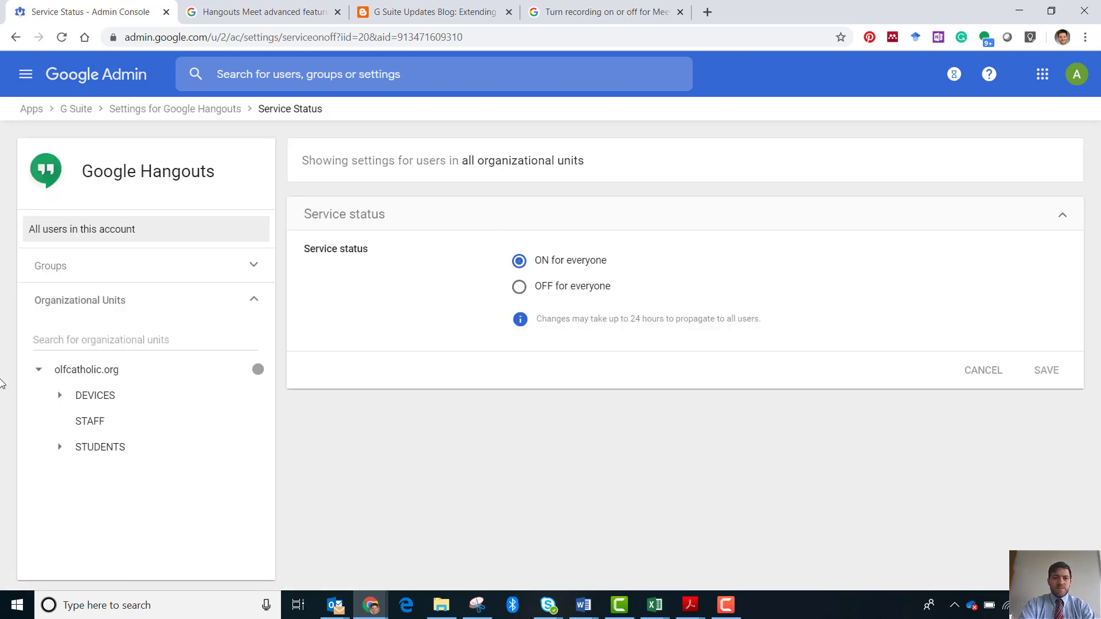
Check the Hangouts service status for olfcatholic.org, STAFF and STUDENTS in turn.
left_click(75, 371)
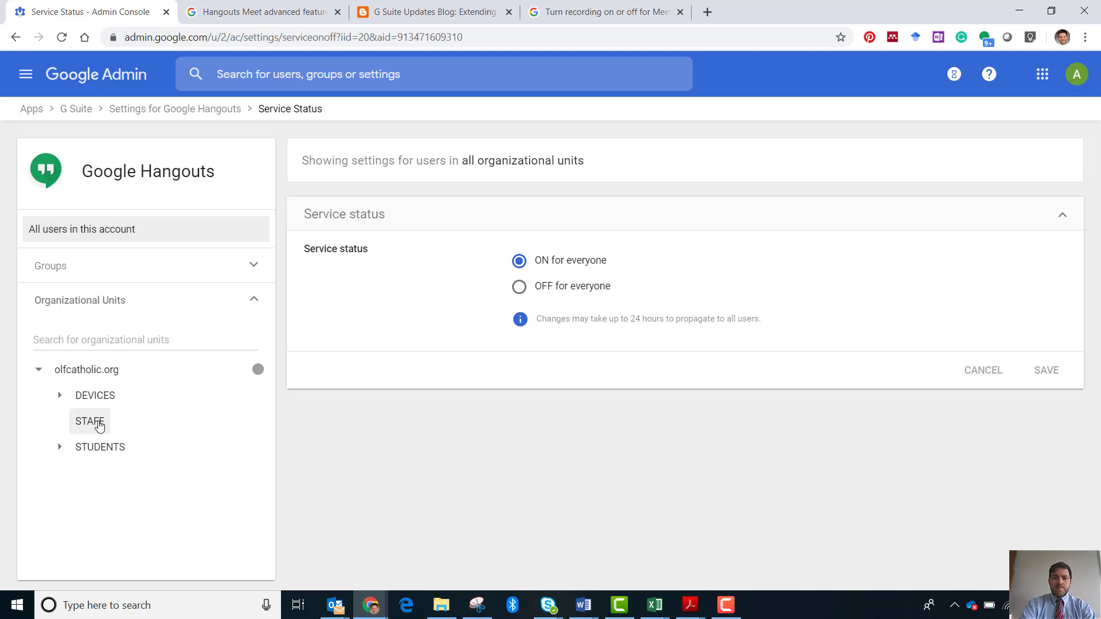
left_click(90, 421)
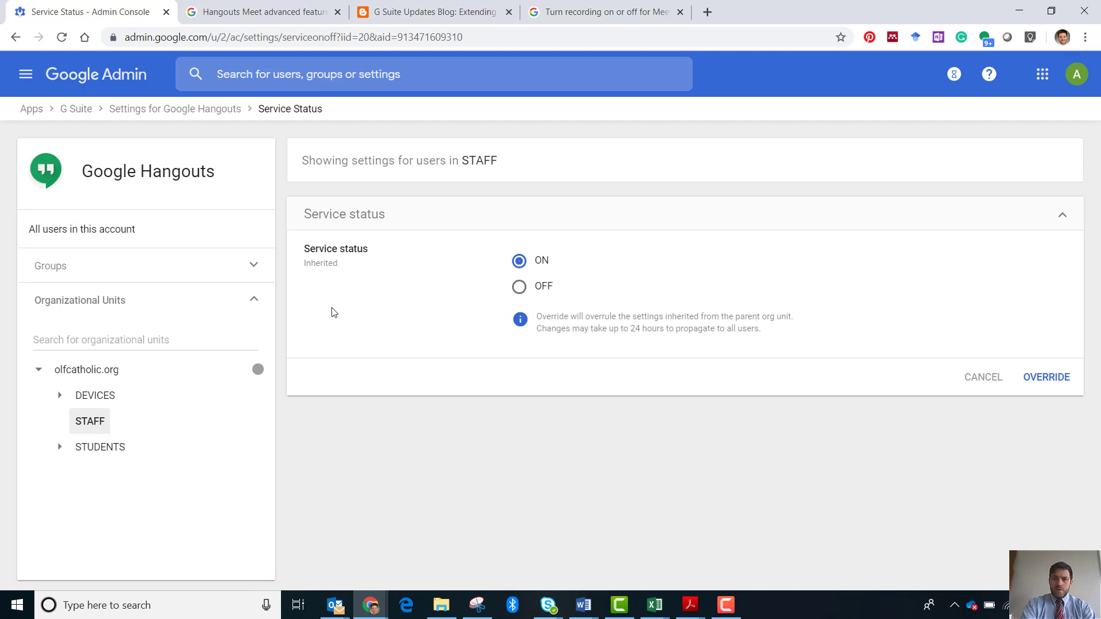
left_click(99, 453)
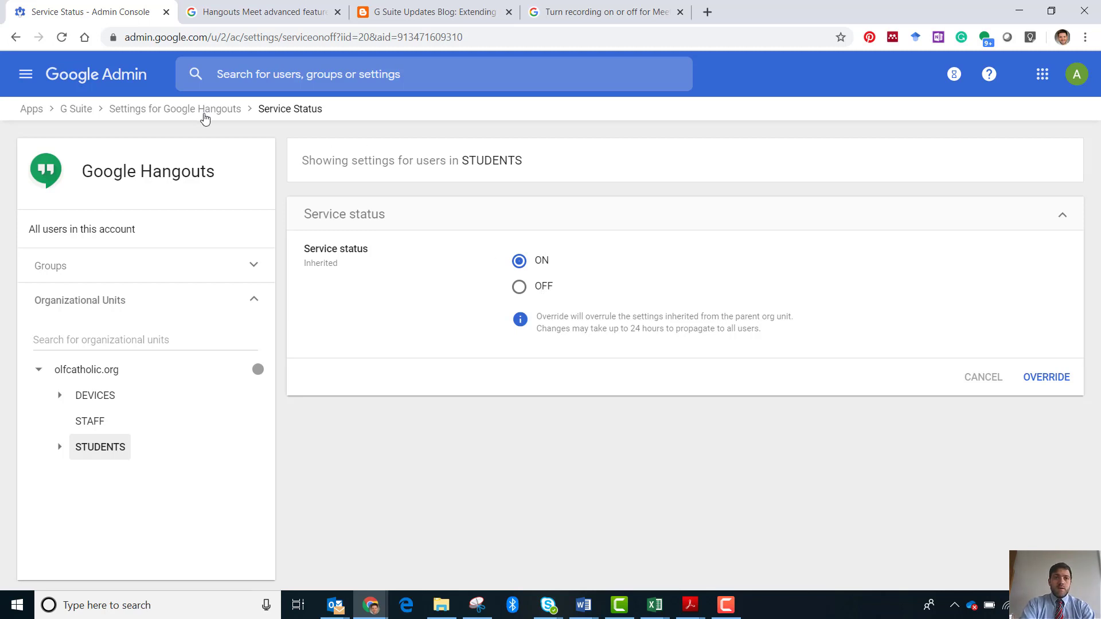
Return to the Settings for Google Hangouts overview and scroll through its sections.
left_click(204, 112)
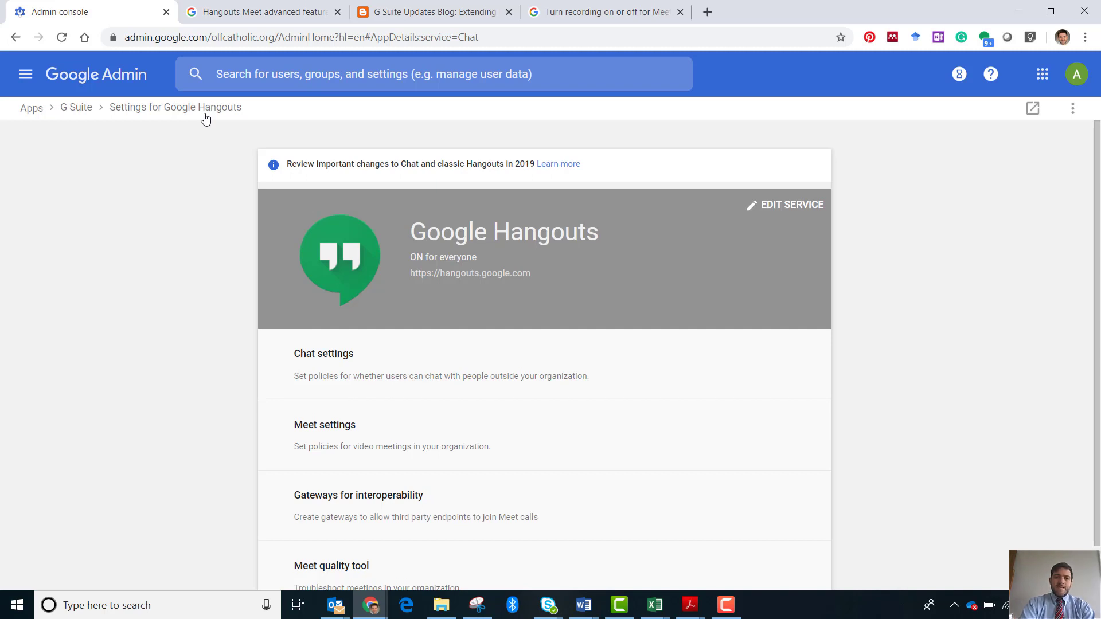
scroll(190, 400, "down", 1)
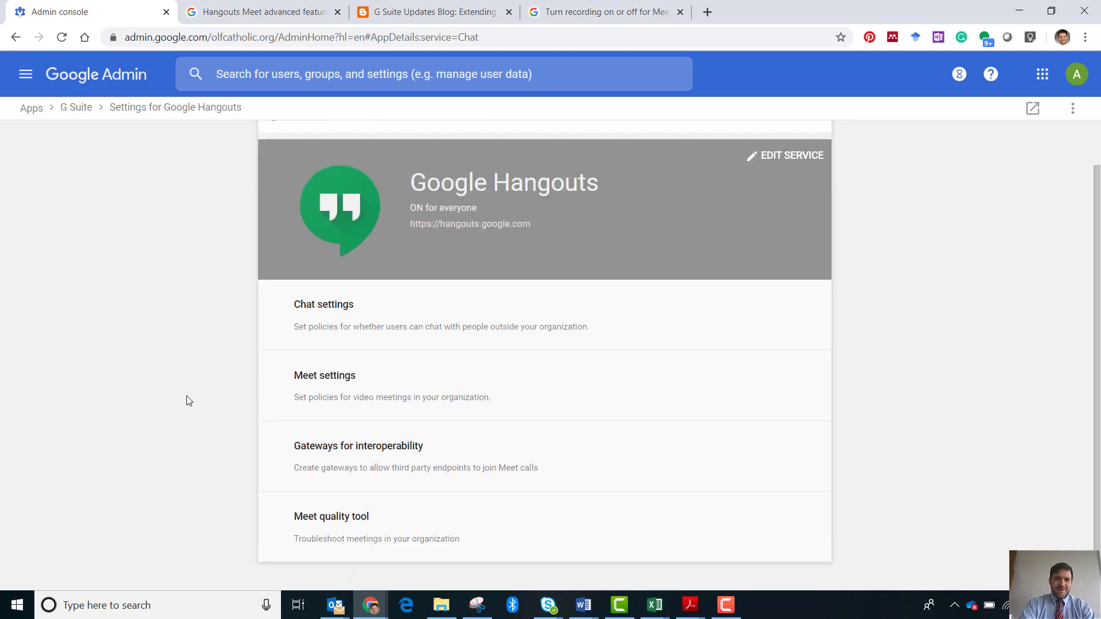
View the Meet settings for the STAFF unit, where Recording is overridden to ON.
left_click(321, 383)
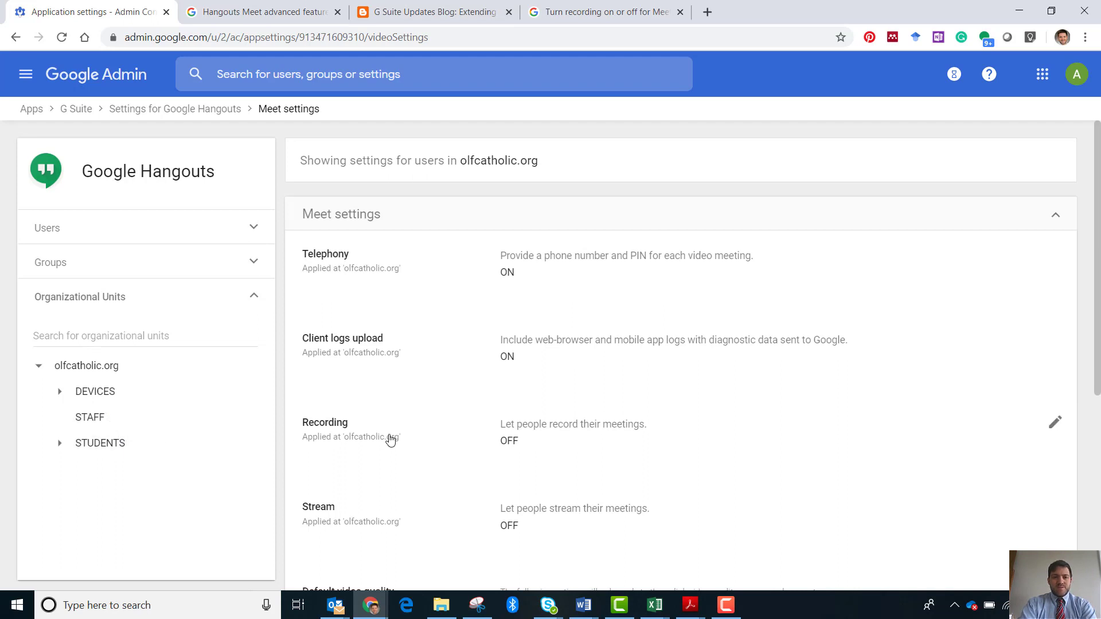
mouse_move(602, 438)
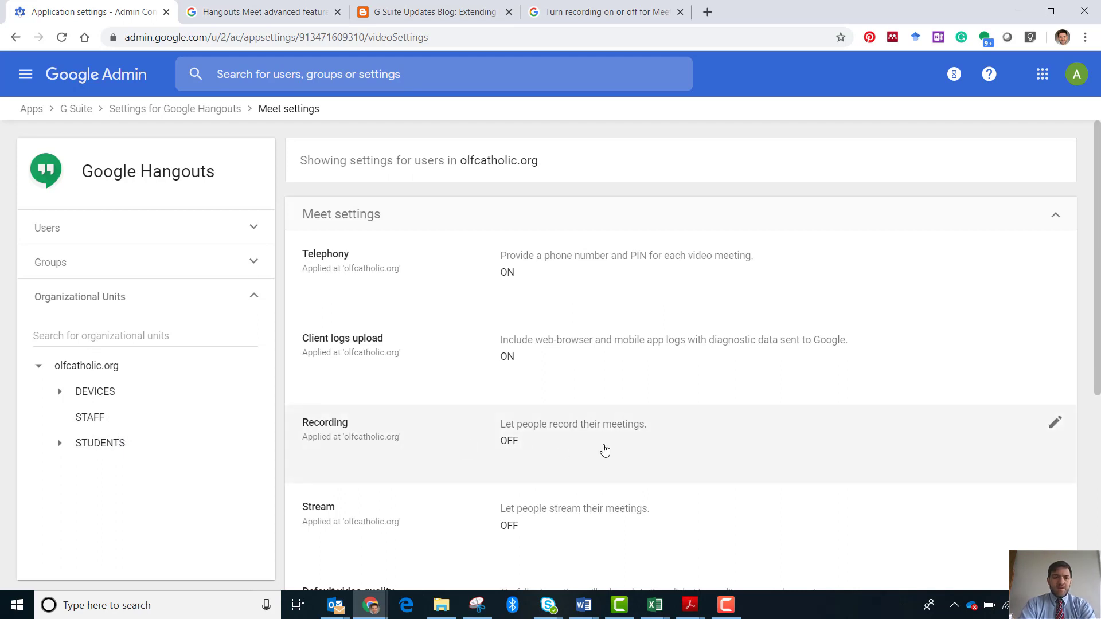
left_click(89, 418)
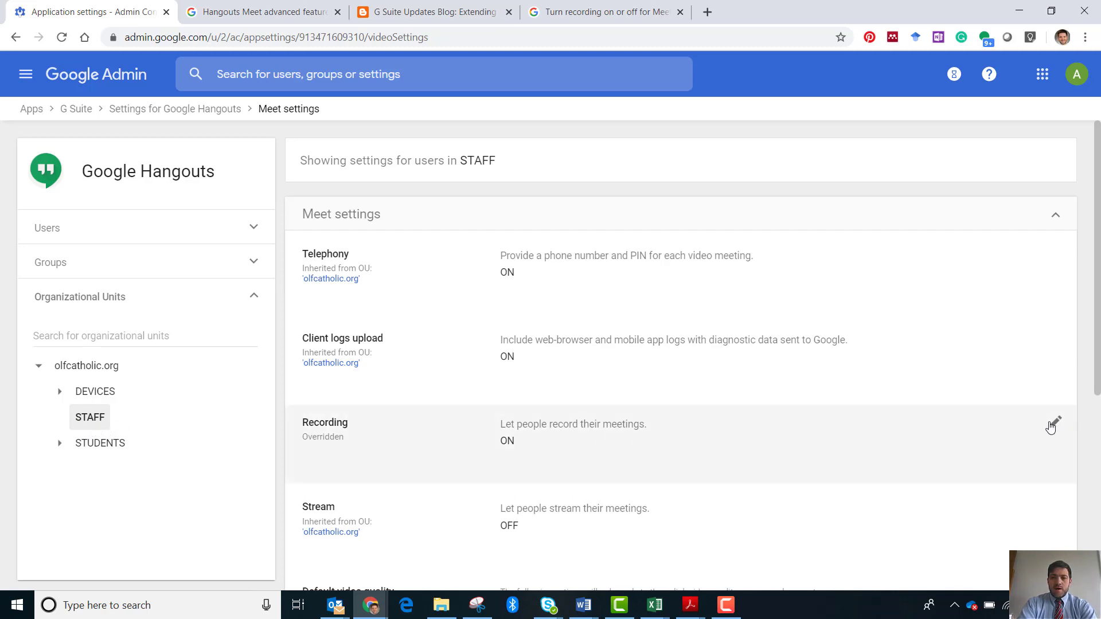
Inspect the STAFF Recording setting, toggle it, then cancel so Recording stays ON.
left_click(1052, 425)
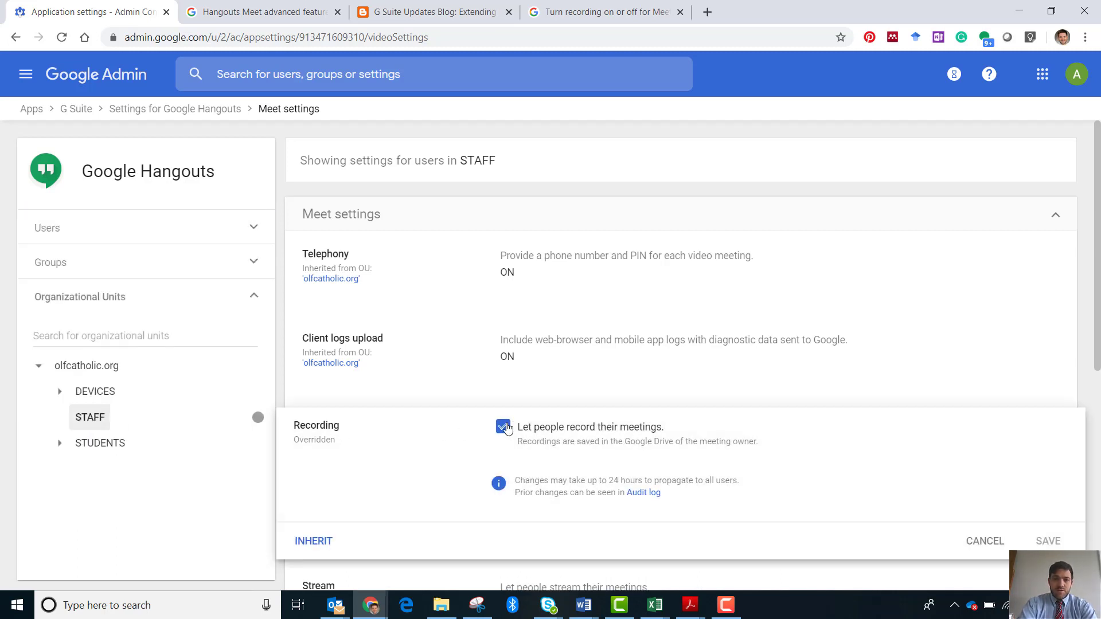
left_click(504, 427)
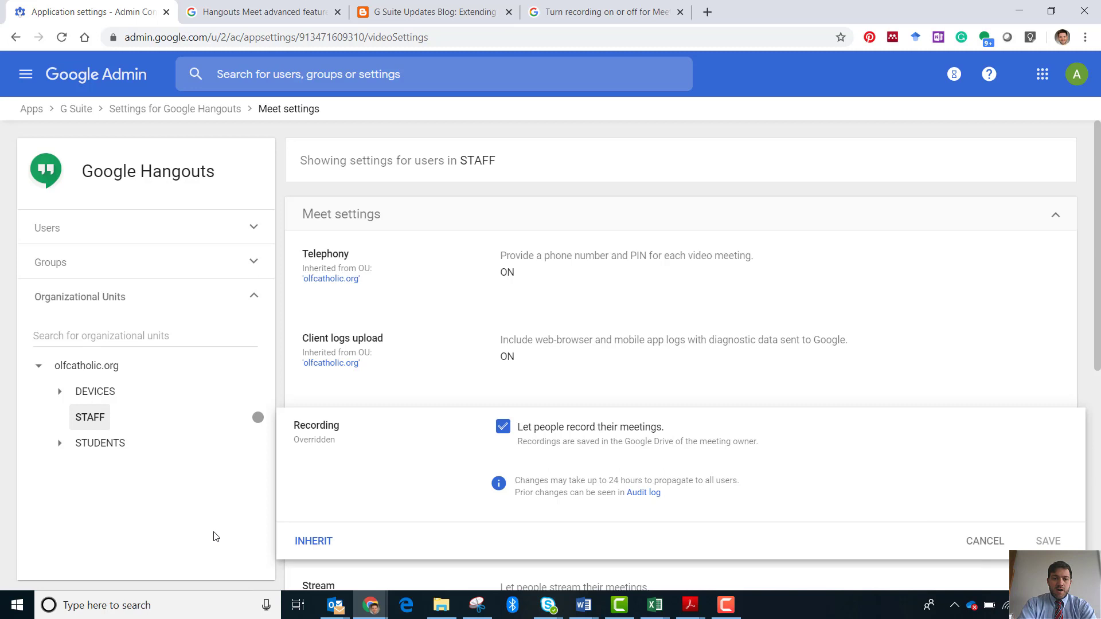
left_click(983, 544)
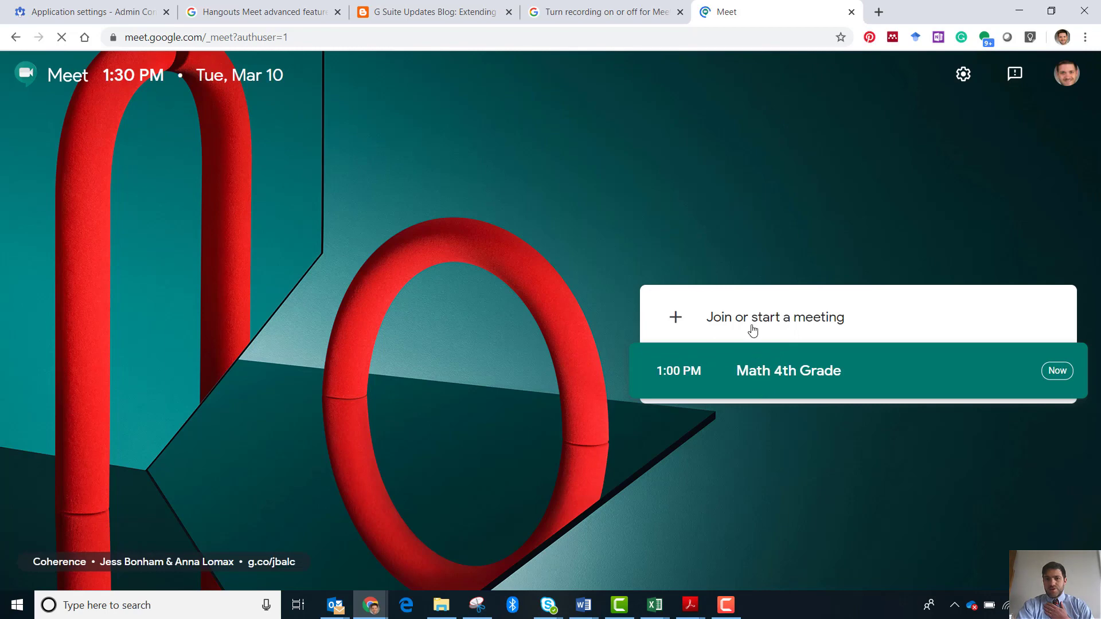
Start and join a new Google Meet meeting nicknamed 'example'.
left_click(753, 331)
type("example")
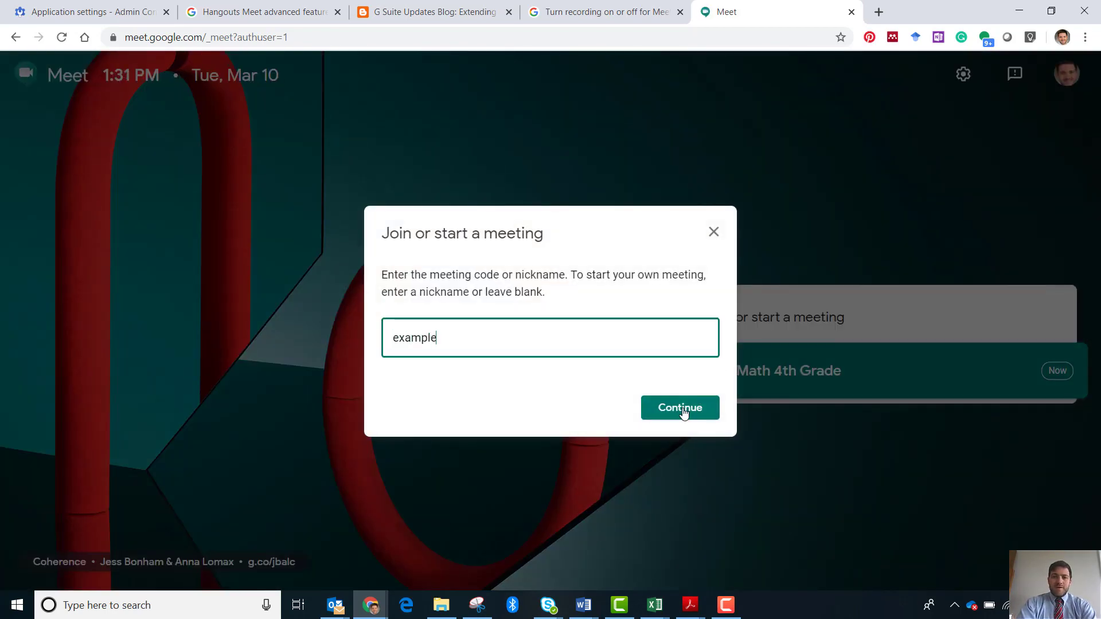
left_click(683, 409)
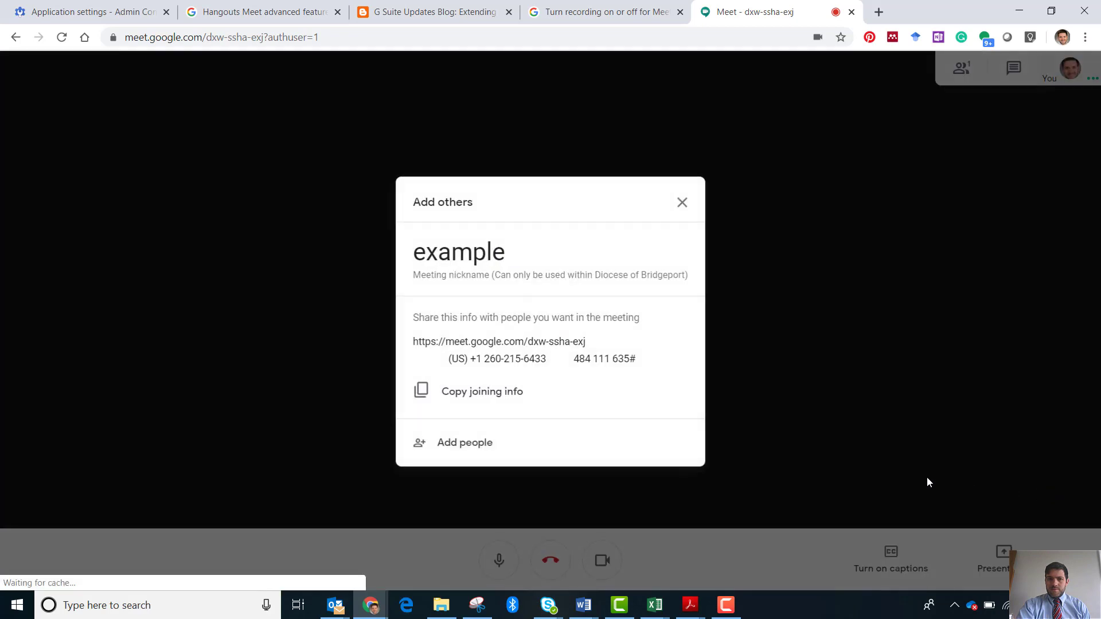
left_click(682, 202)
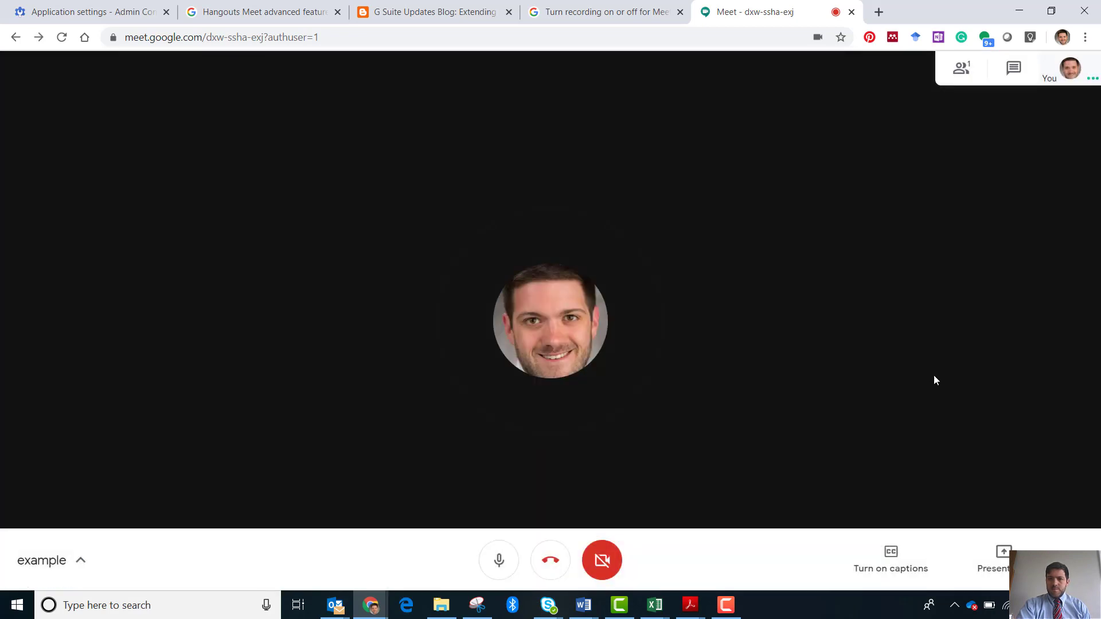
left_click(1079, 559)
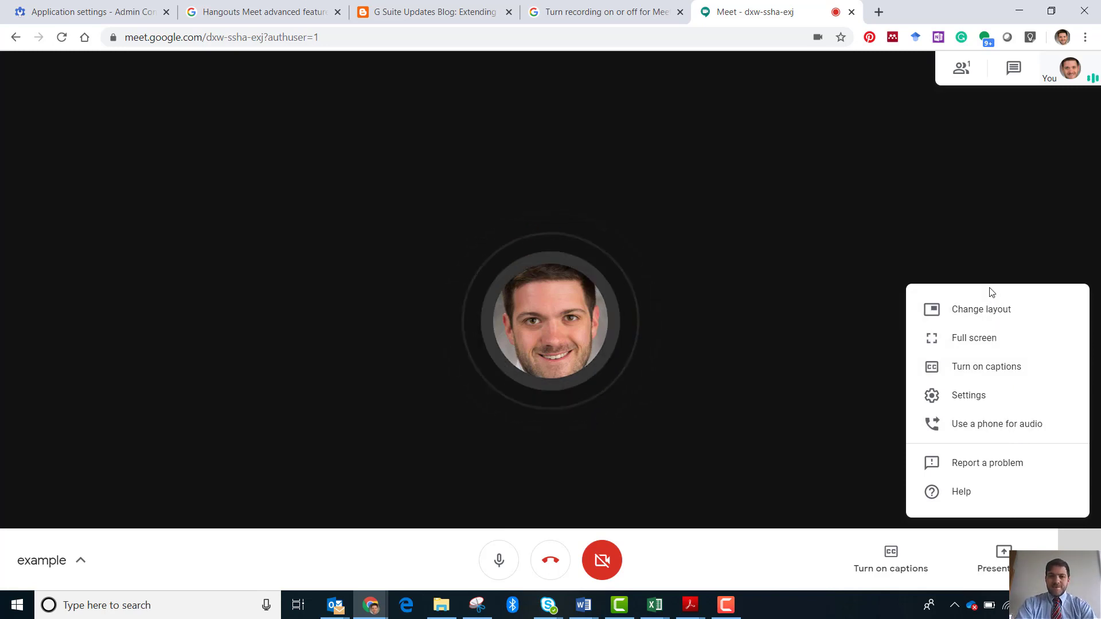
left_click(809, 277)
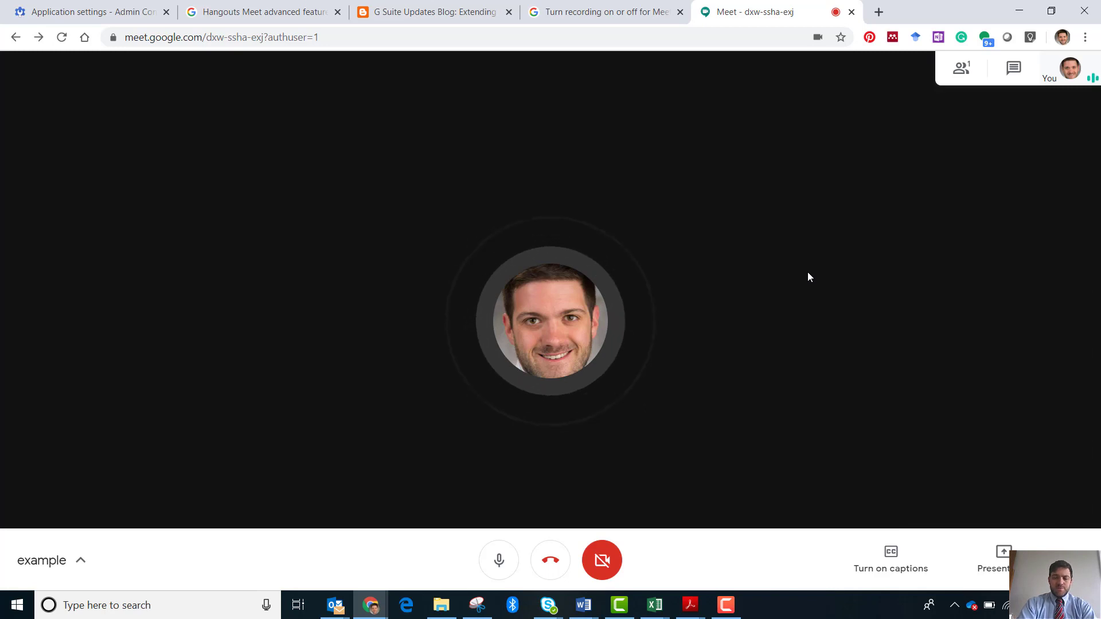